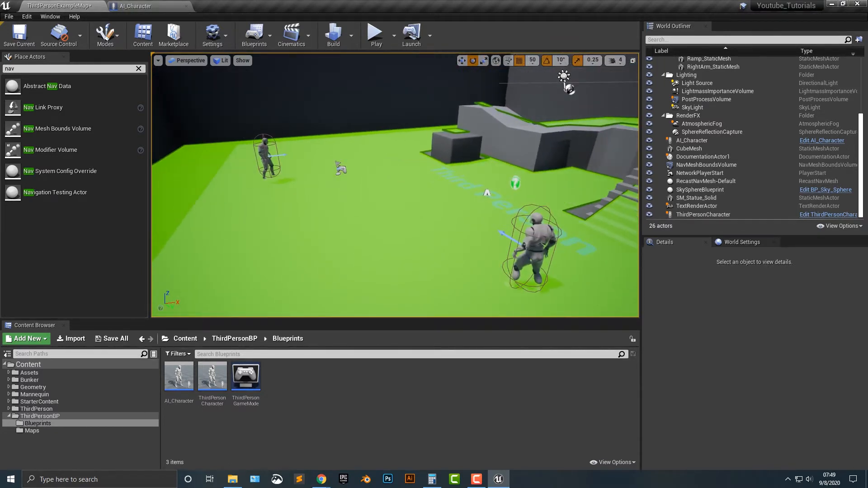
Create a Blueprint class with Character as parent in the Blueprints folder and name it Follow_Cube.
{"action": "right_click", "coordinate": [319, 391]}
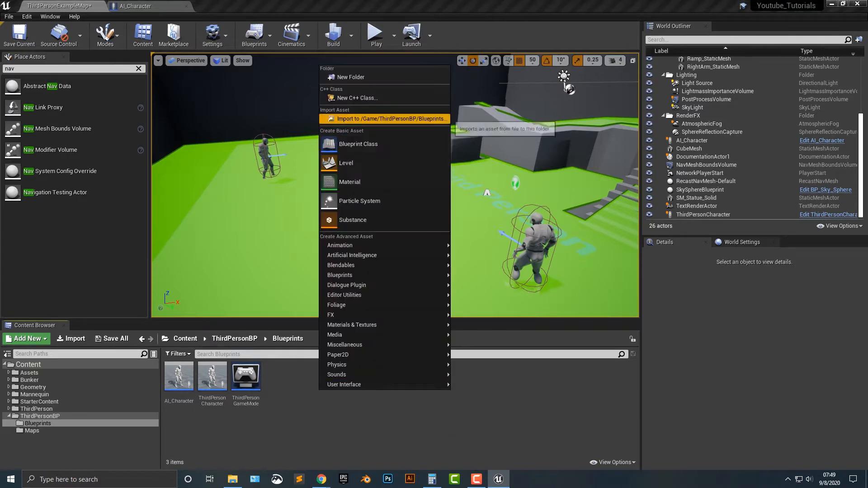
{"action": "left_click", "coordinate": [362, 141]}
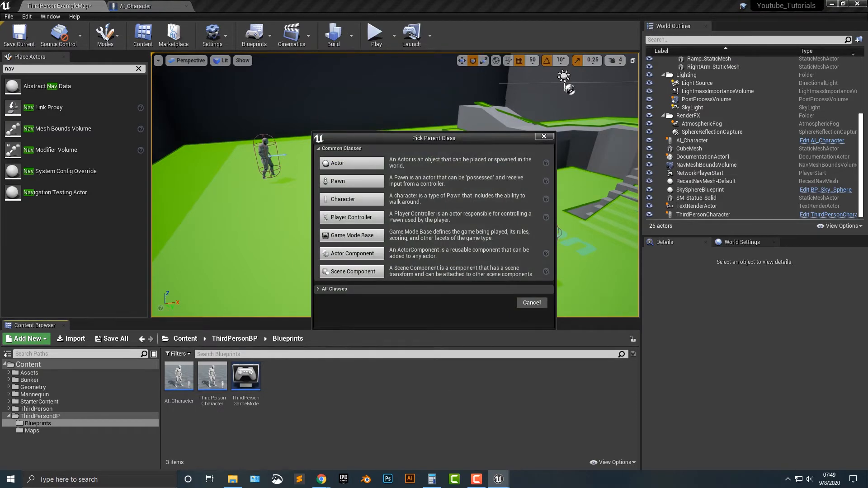
{"action": "left_click", "coordinate": [357, 199]}
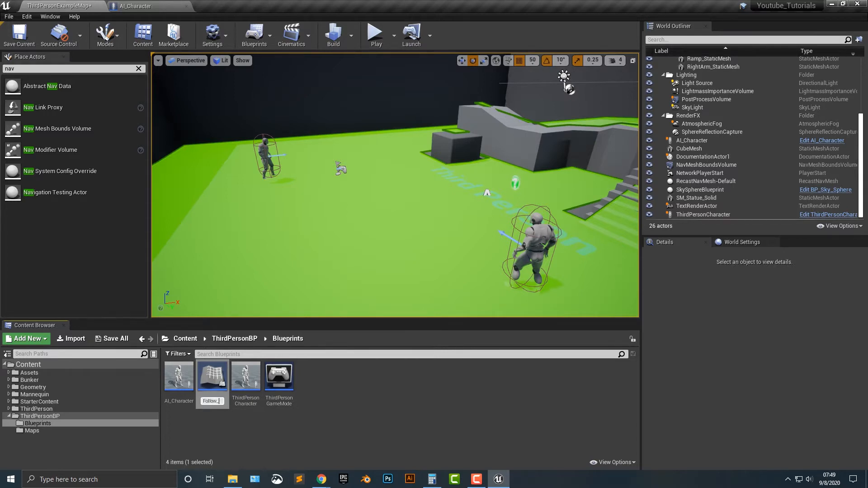
{"action": "type", "text": "be"}
{"action": "key", "text": "Return"}
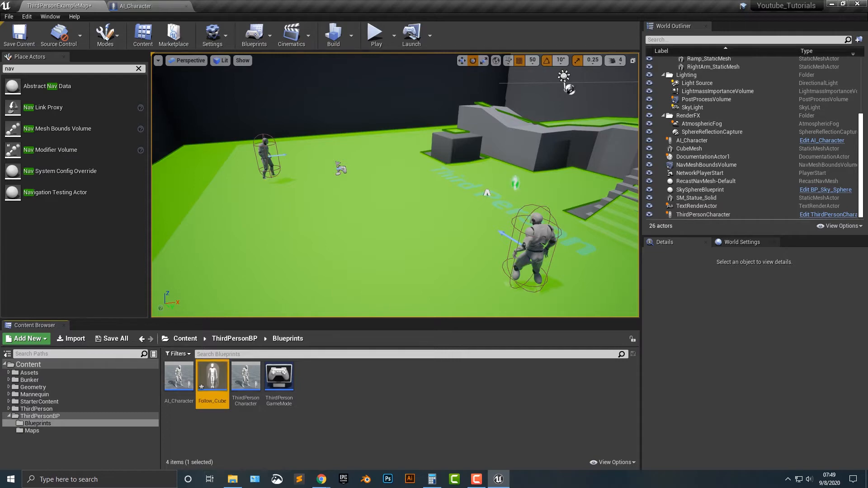
Open the Follow_Cube blueprint and add a Cube component to it.
{"action": "double_click", "coordinate": [212, 377]}
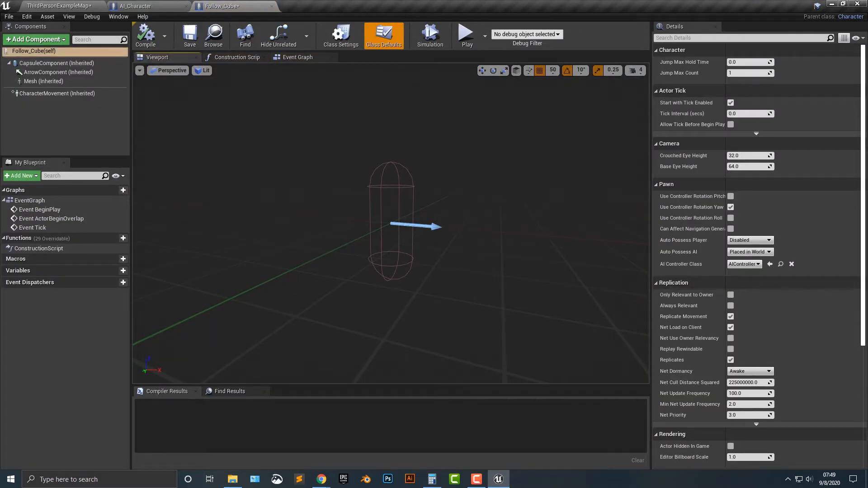
{"action": "left_click", "coordinate": [37, 40]}
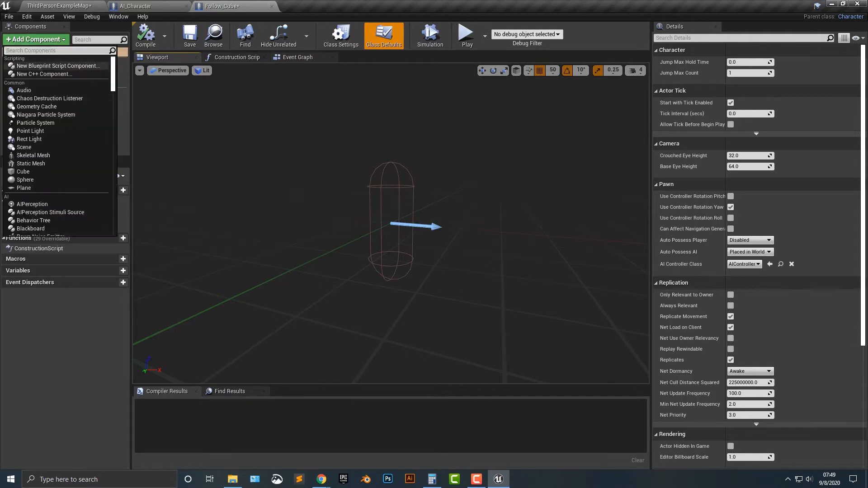
{"action": "type", "text": "cube"}
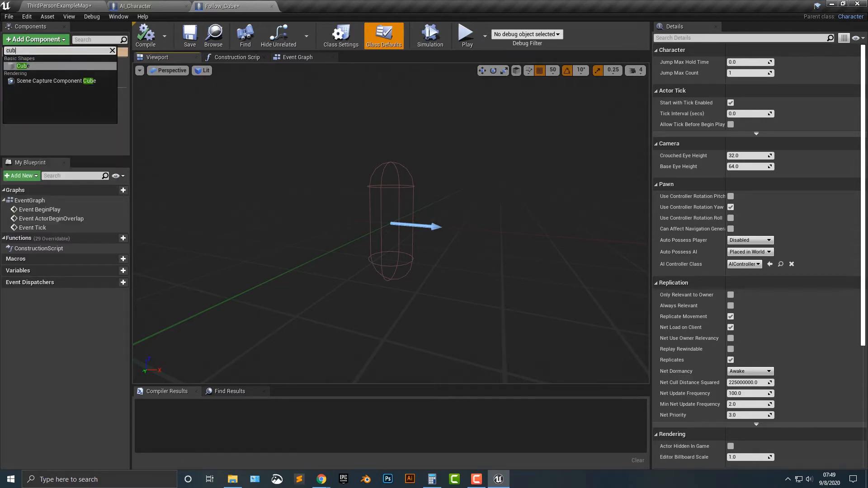
{"action": "key", "text": "Return"}
{"action": "left_click", "coordinate": [39, 144]}
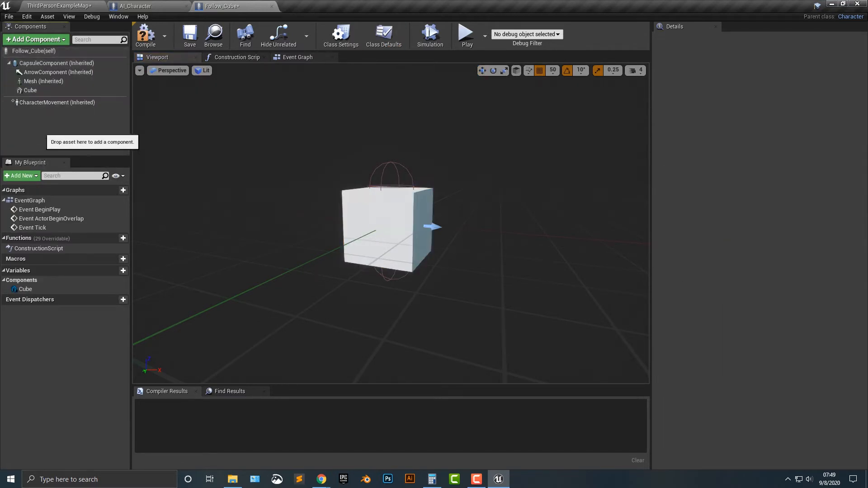
Add a Pawn Sensing component to Follow_Cube, keeping its default name, and compile the blueprint.
{"action": "left_click", "coordinate": [50, 40]}
{"action": "type", "text": "pawn"}
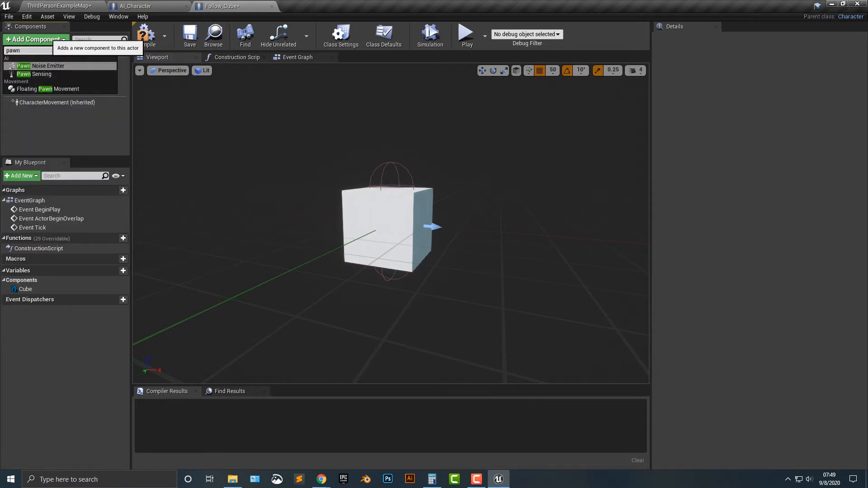
{"action": "key", "text": "Down"}
{"action": "key", "text": "Return"}
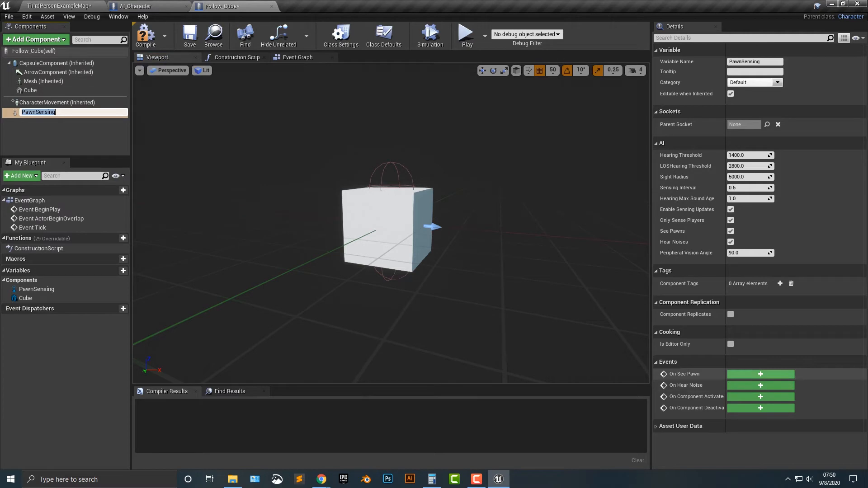
{"action": "left_click", "coordinate": [145, 32]}
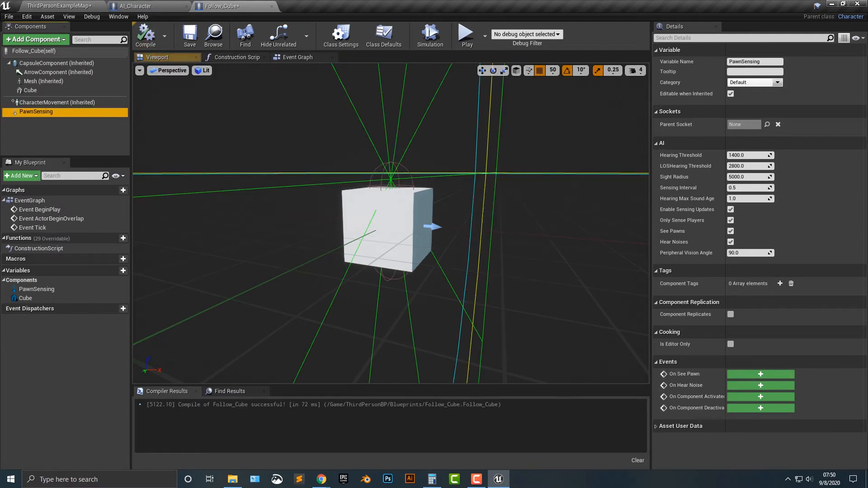
Place Follow_Cube on the floor of ThirdPersonExampleMap between the two characters and briefly play-test the level.
{"action": "left_click", "coordinate": [59, 6]}
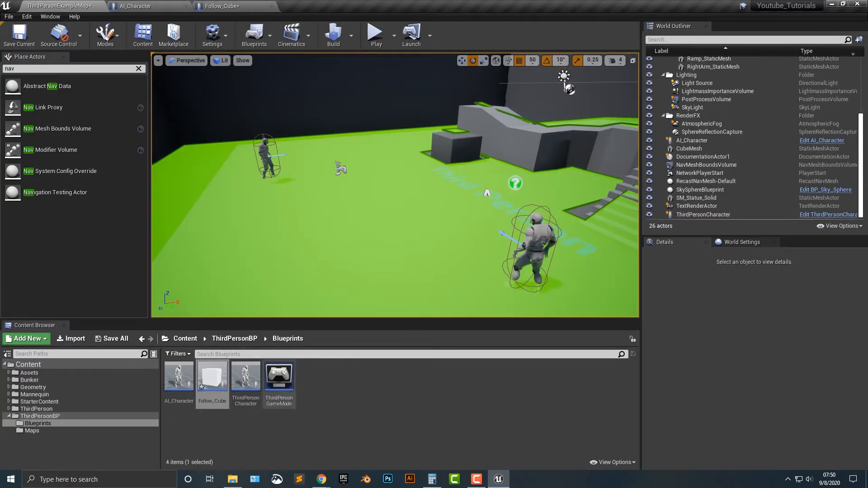
{"action": "left_click_drag", "start_coordinate": [212, 377], "coordinate": [293, 191]}
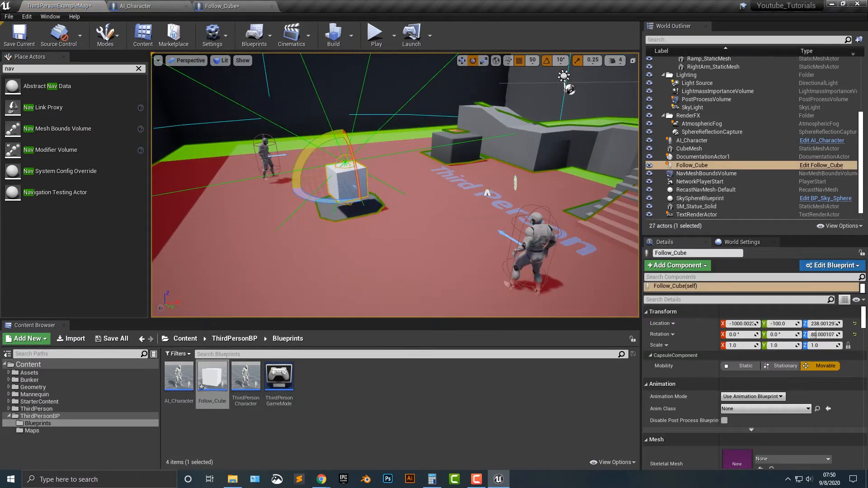
{"action": "left_click", "coordinate": [374, 32]}
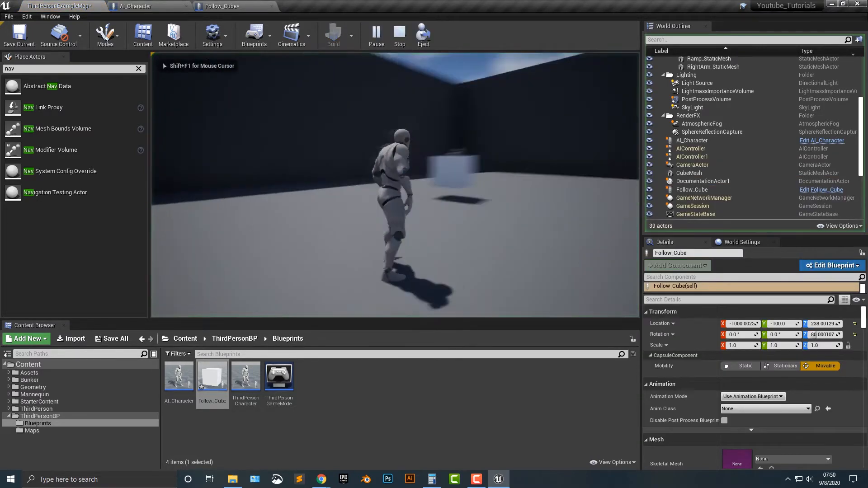
{"action": "key", "text": "Escape"}
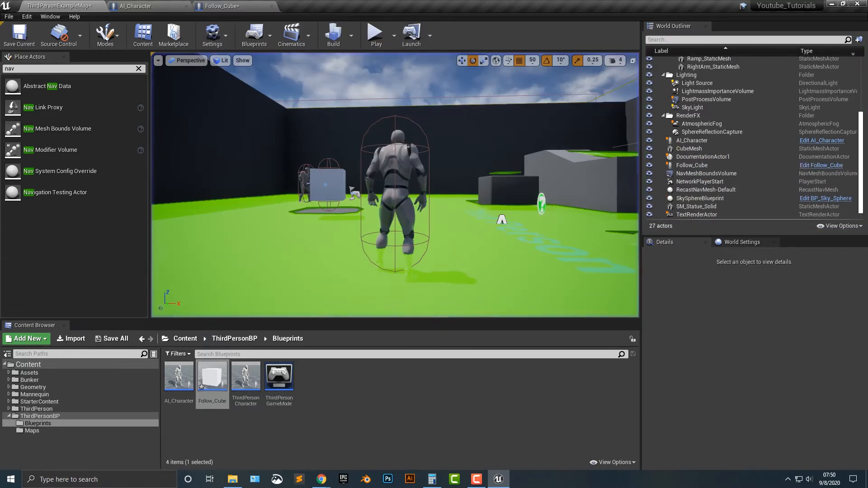
{"action": "key", "text": "w"}
{"action": "right_click_drag", "start_coordinate": [395, 185], "coordinate": [424, 210]}
{"action": "key", "text": "s"}
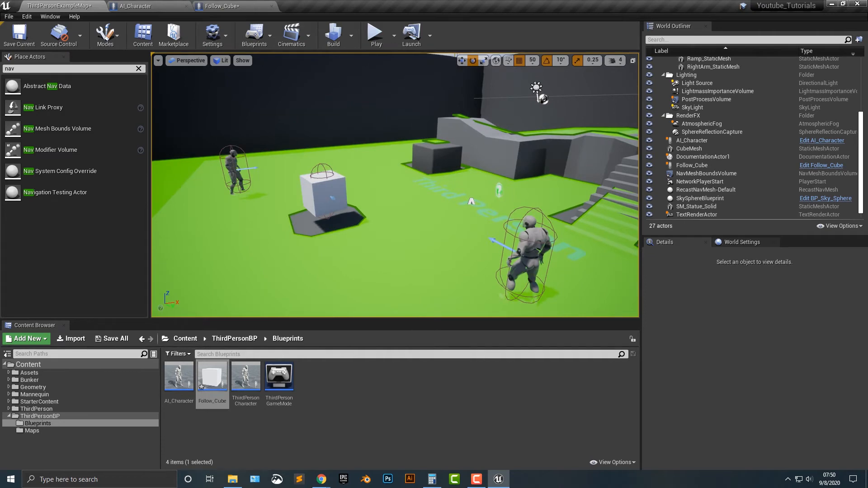
Delete all the default event nodes from Follow_Cube's Event Graph.
{"action": "left_click", "coordinate": [221, 6]}
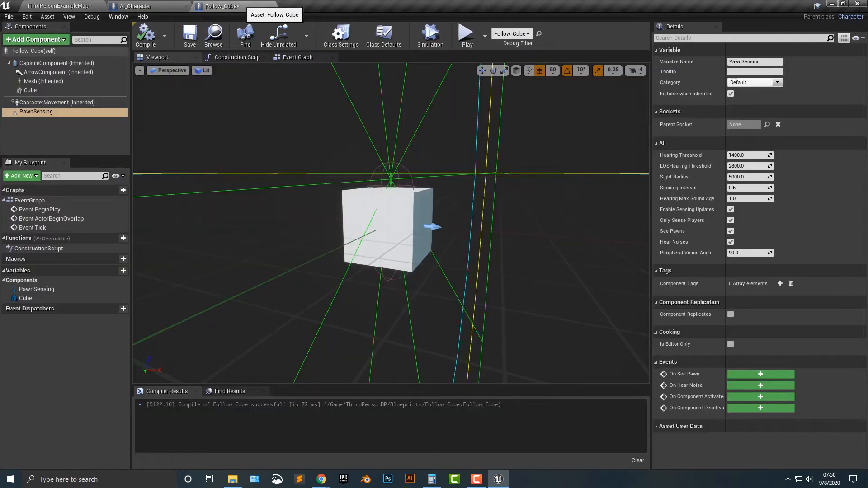
{"action": "left_click", "coordinate": [298, 57]}
{"action": "scroll", "coordinate": [389, 181], "scroll_direction": "down", "scroll_amount": 1}
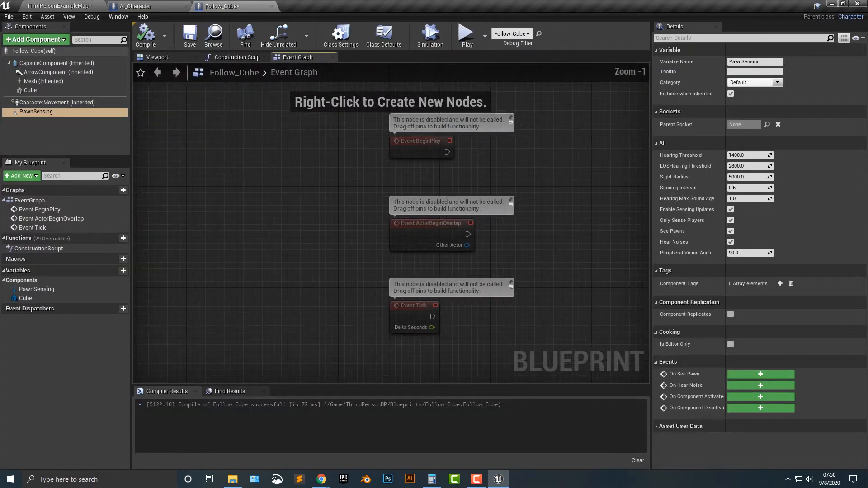
{"action": "key", "text": "ctrl+a"}
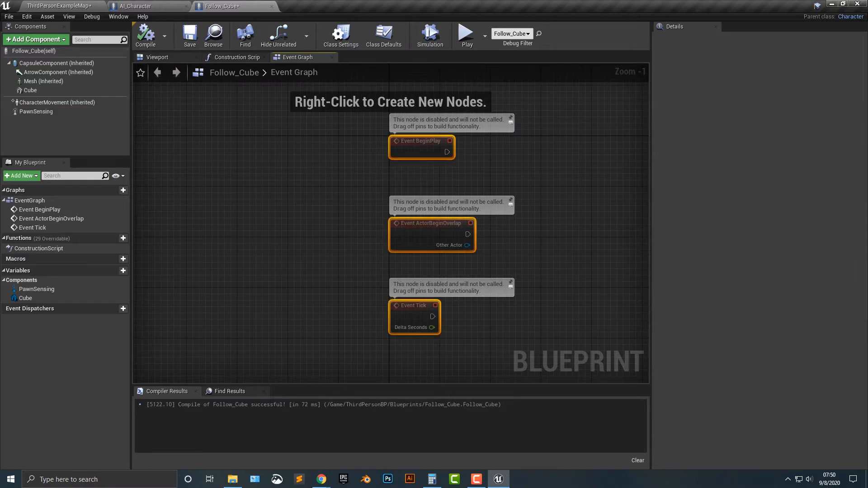
{"action": "key", "text": "Delete"}
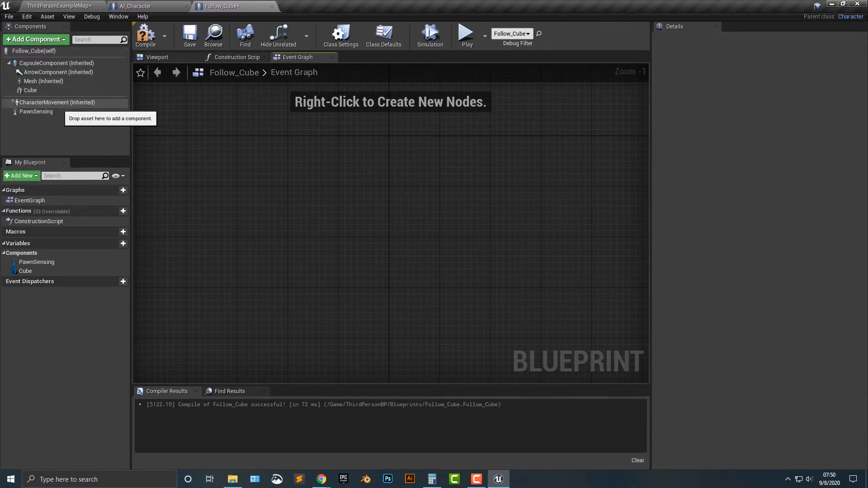
Add PawnSensing's On See Pawn event and wire its execution and Pawn outputs into a Cast To ThirdPersonCharacter node.
{"action": "left_click", "coordinate": [36, 111]}
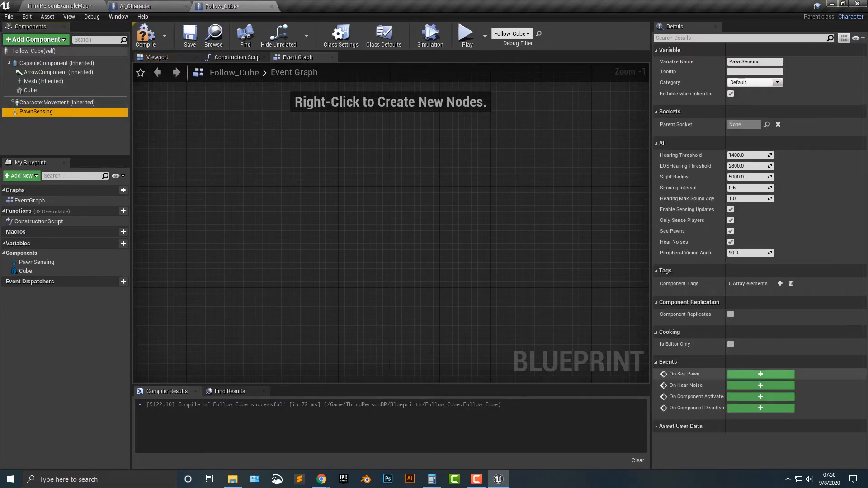
{"action": "left_click", "coordinate": [760, 374]}
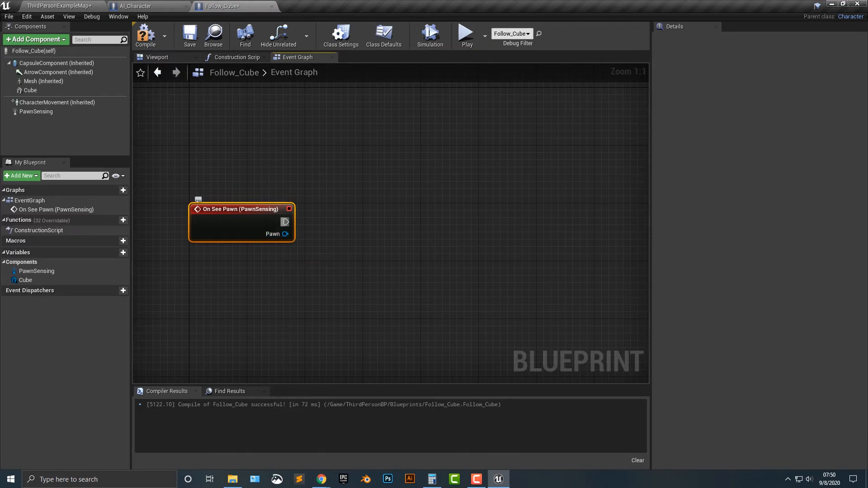
{"action": "left_click_drag", "start_coordinate": [285, 221], "coordinate": [367, 220]}
{"action": "type", "text": "cast"}
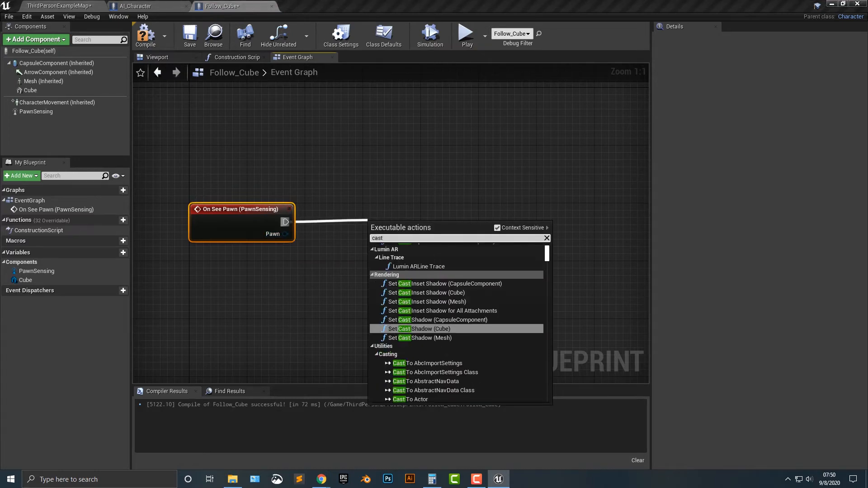
{"action": "type", "text": " thgi"}
{"action": "key", "text": "BackSpace"}
{"action": "type", "text": "ird perso"}
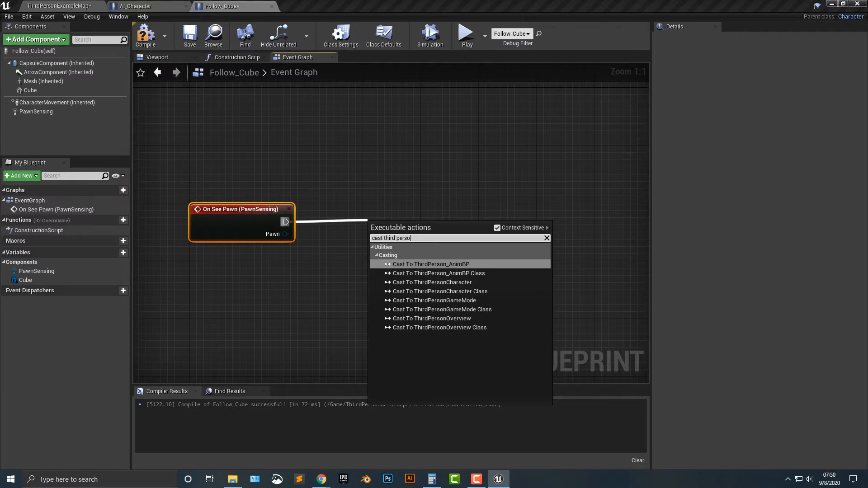
{"action": "type", "text": "n char"}
{"action": "key", "text": "Return"}
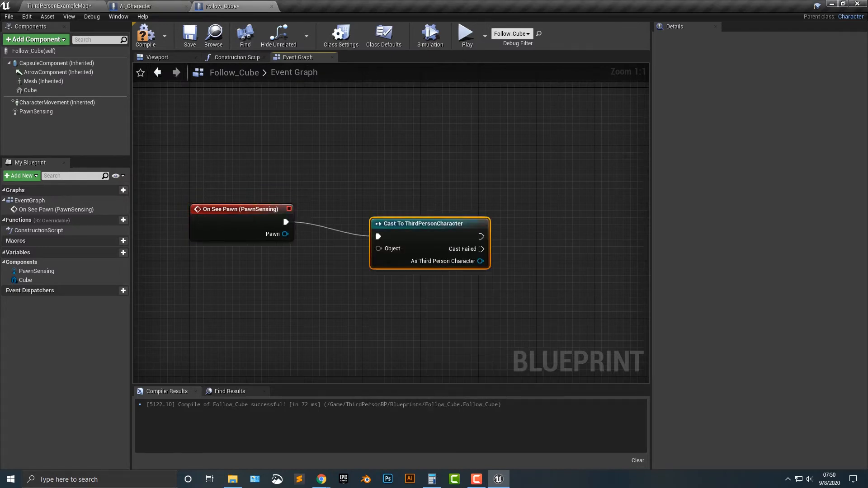
{"action": "left_click_drag", "start_coordinate": [380, 253], "coordinate": [285, 234]}
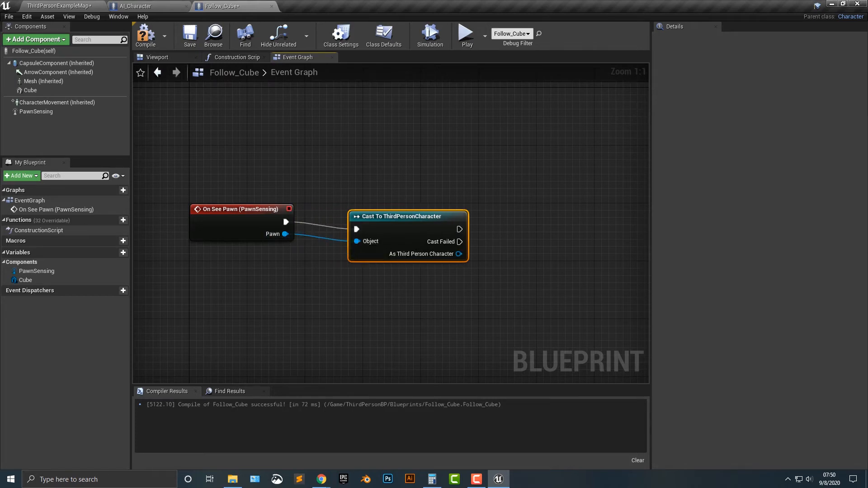
Add an AI MoveTo node after the cast and connect As Third Person Character to its Target Actor.
{"action": "right_click_drag", "start_coordinate": [289, 271], "coordinate": [196, 270]}
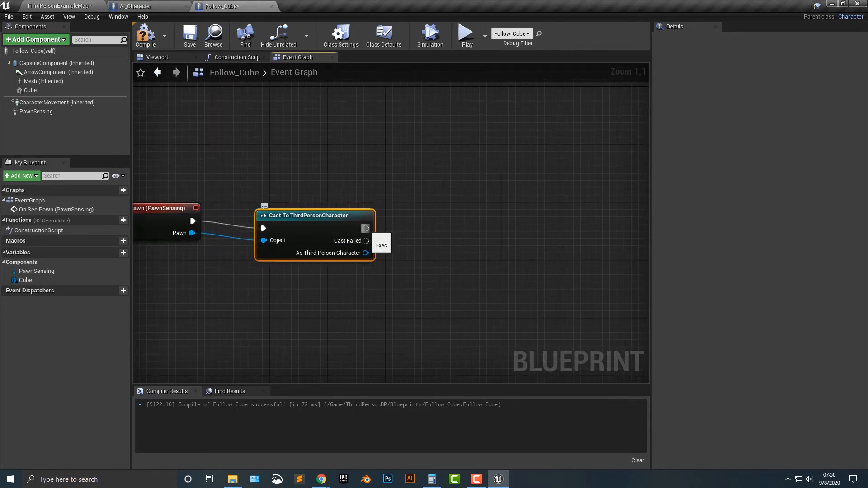
{"action": "left_click_drag", "start_coordinate": [366, 228], "coordinate": [443, 230]}
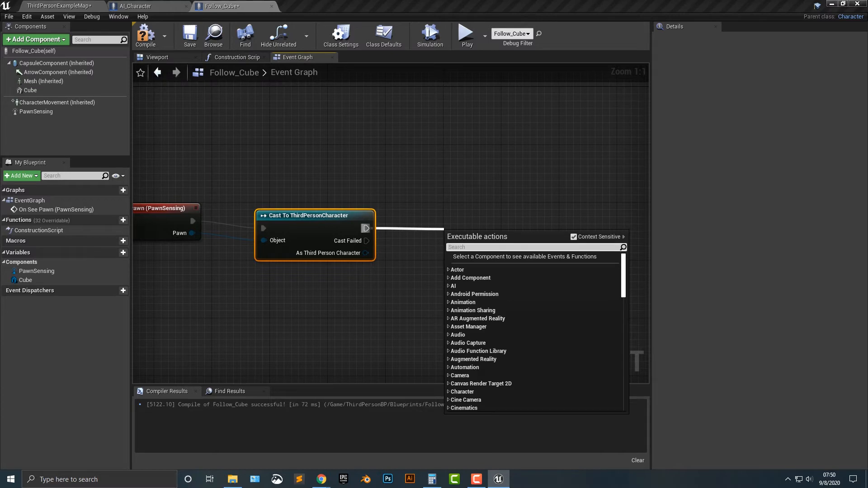
{"action": "type", "text": "ai move"}
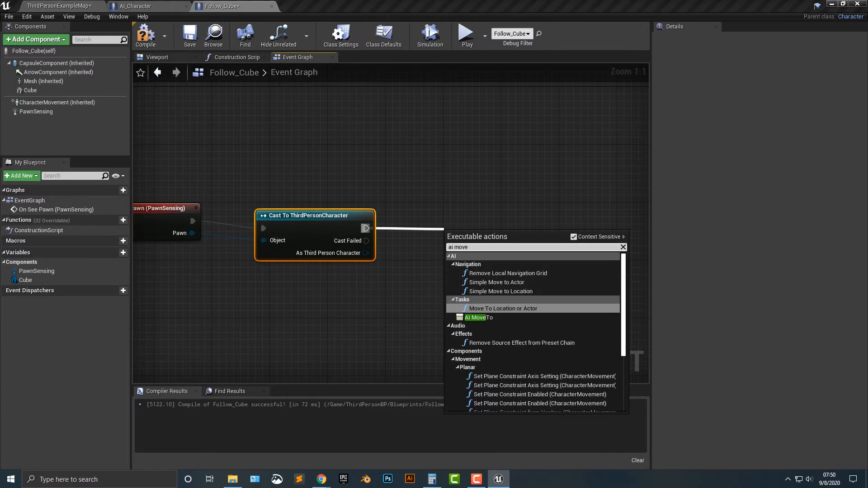
{"action": "left_click", "coordinate": [478, 317]}
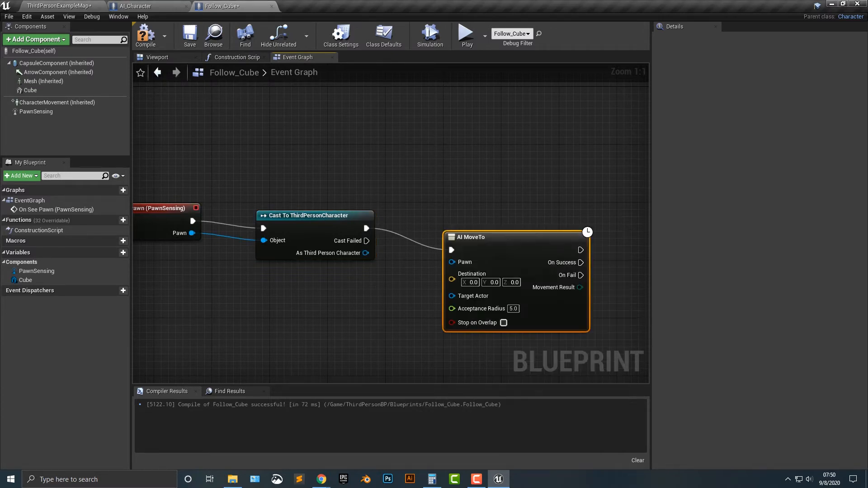
{"action": "left_click_drag", "start_coordinate": [451, 296], "coordinate": [365, 252]}
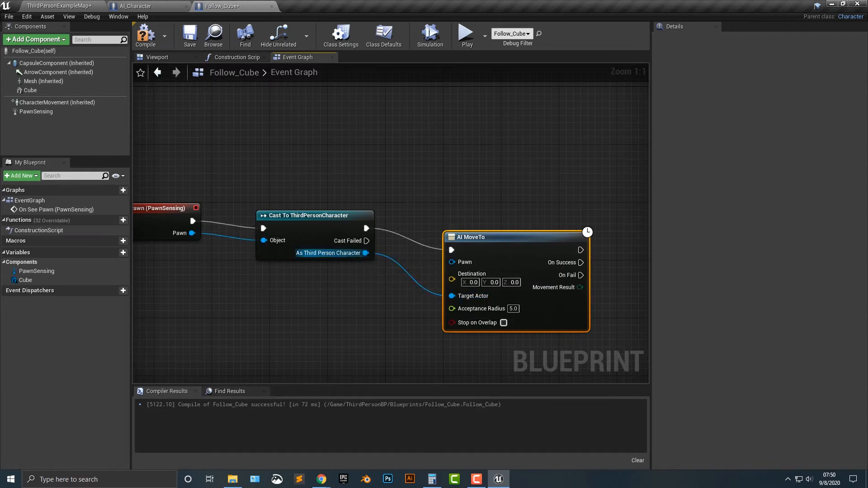
Connect a reference to self to the Pawn input of the AI MoveTo node.
{"action": "left_click_drag", "start_coordinate": [452, 261], "coordinate": [397, 301]}
{"action": "type", "text": "self"}
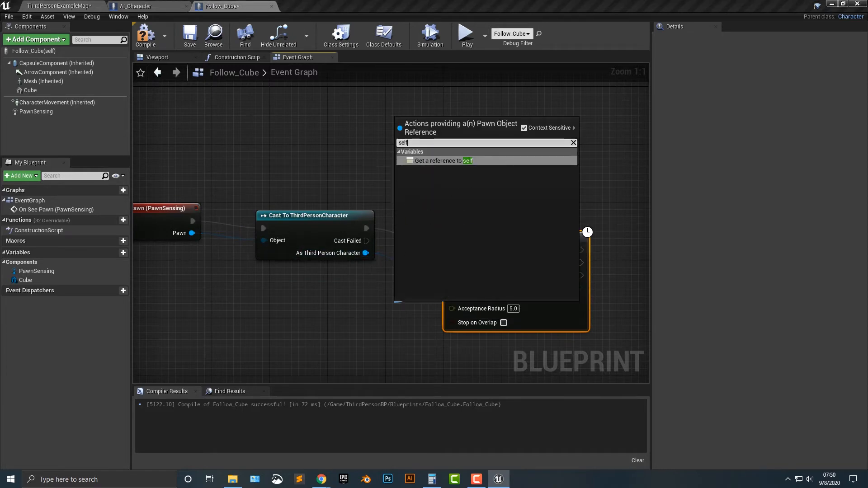
{"action": "key", "text": "Return"}
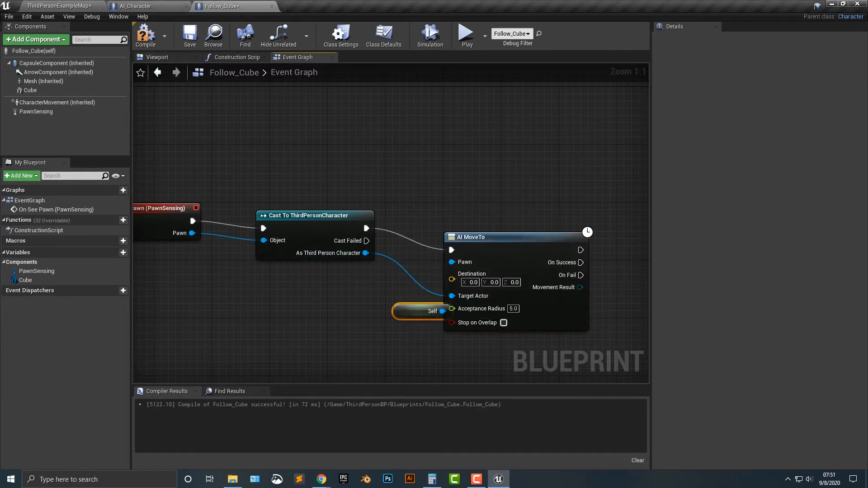
Play-test the level by running the character around the cube, stop the session, and select Follow_Cube in the level.
{"action": "left_click", "coordinate": [59, 6]}
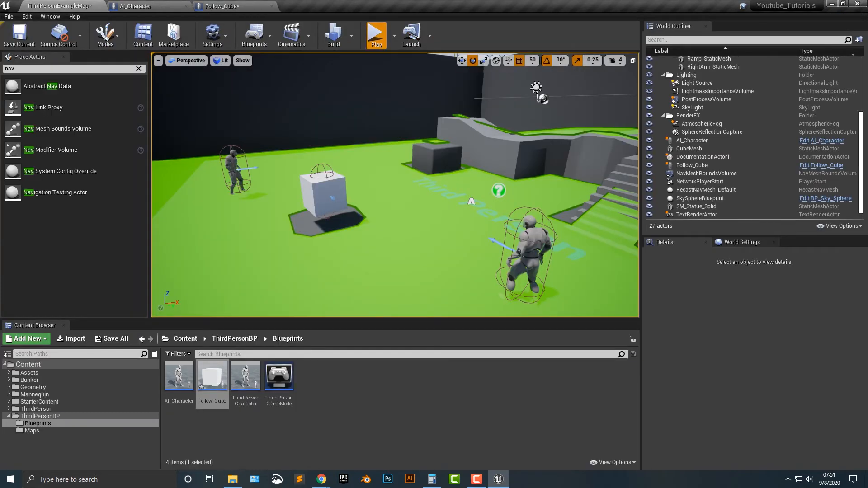
{"action": "left_click", "coordinate": [376, 35]}
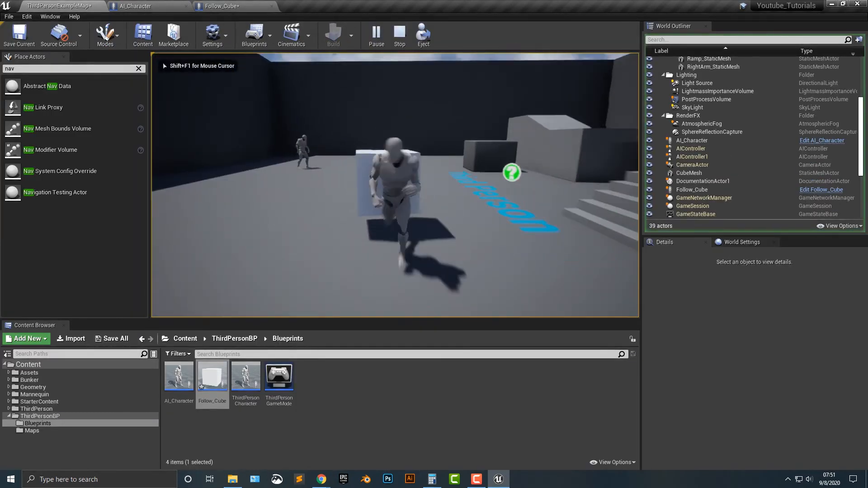
{"action": "key", "text": "d"}
{"action": "key", "text": "a"}
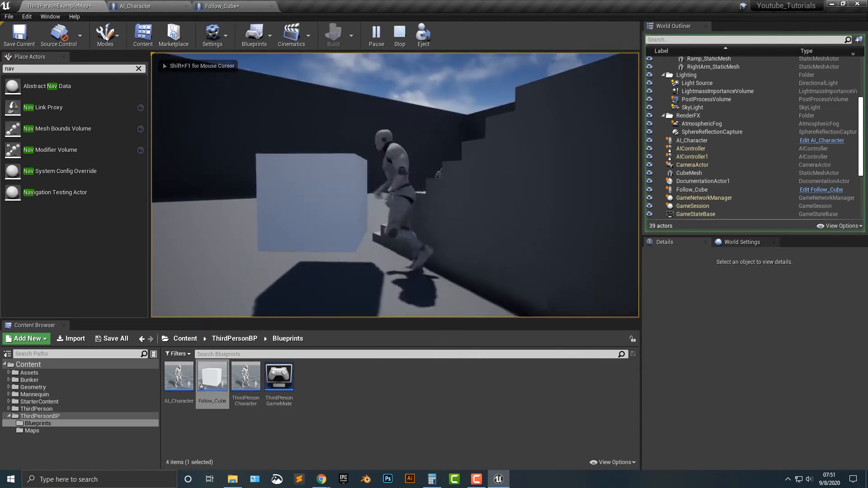
{"action": "key", "text": "Escape"}
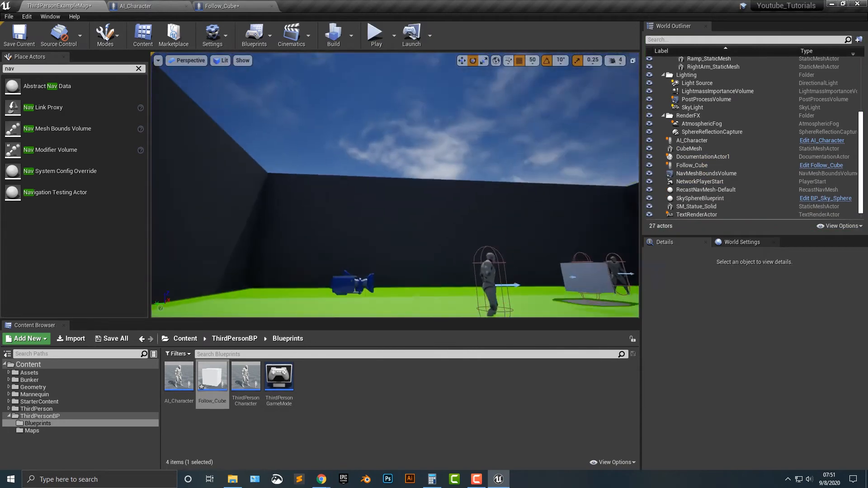
{"action": "right_click_drag", "start_coordinate": [395, 185], "coordinate": [398, 239]}
{"action": "left_click", "coordinate": [477, 249]}
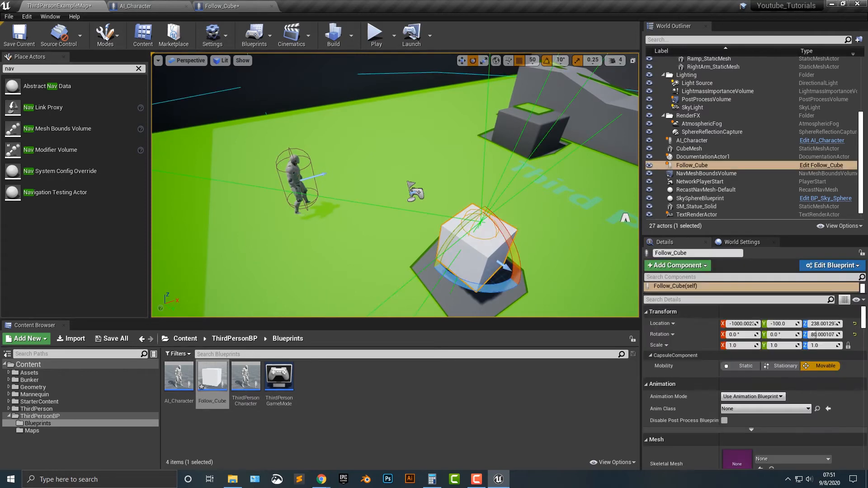
Replace the Cube component in the Follow_Cube blueprint with a new Static Mesh component.
{"action": "left_click", "coordinate": [221, 6]}
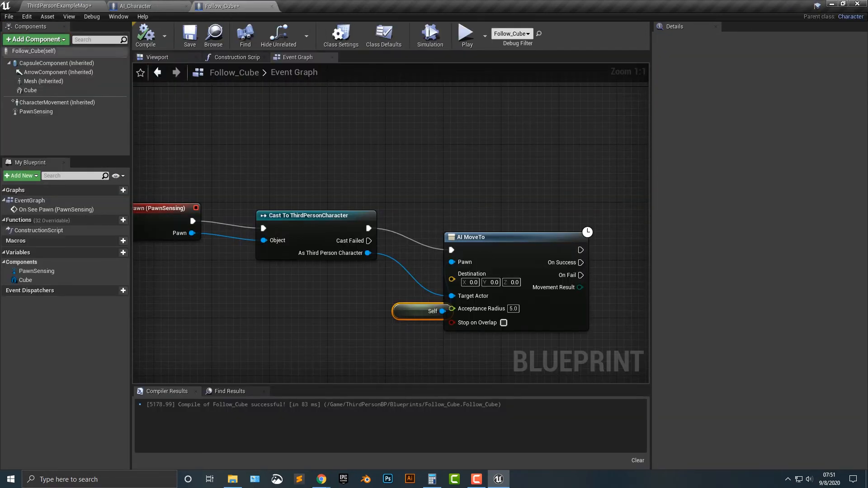
{"action": "left_click", "coordinate": [36, 40]}
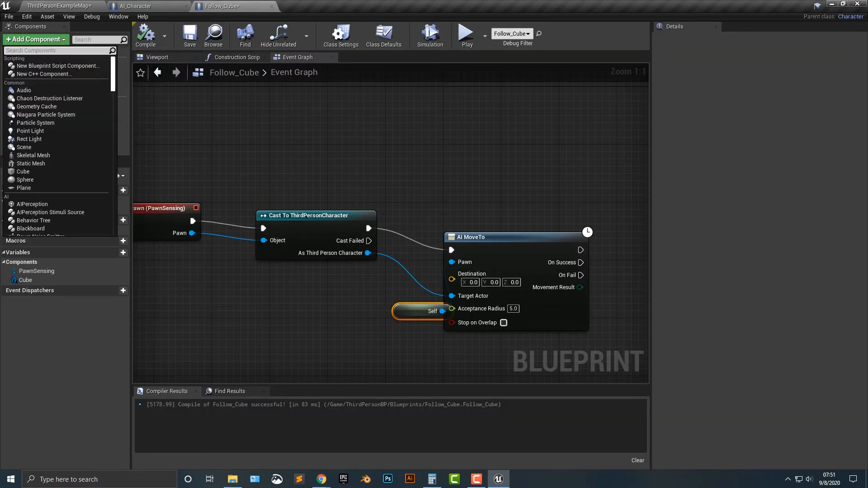
{"action": "type", "text": "stat"}
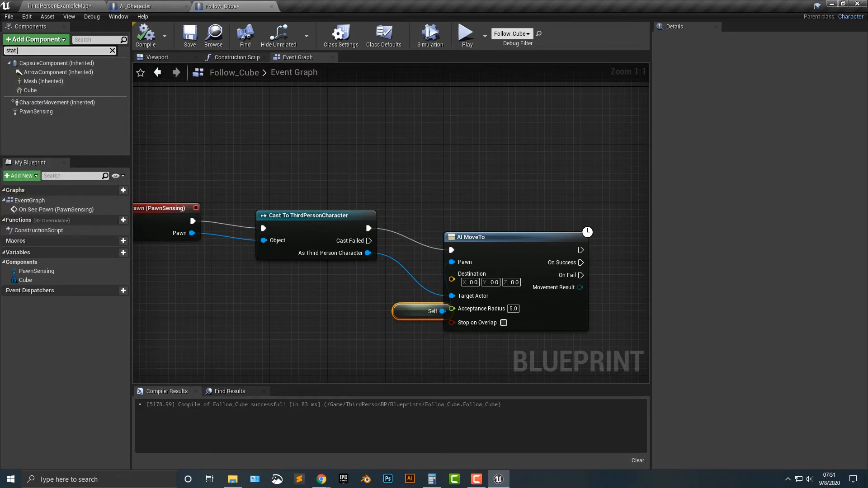
{"action": "key", "text": "BackSpace"}
{"action": "type", "text": "ic"}
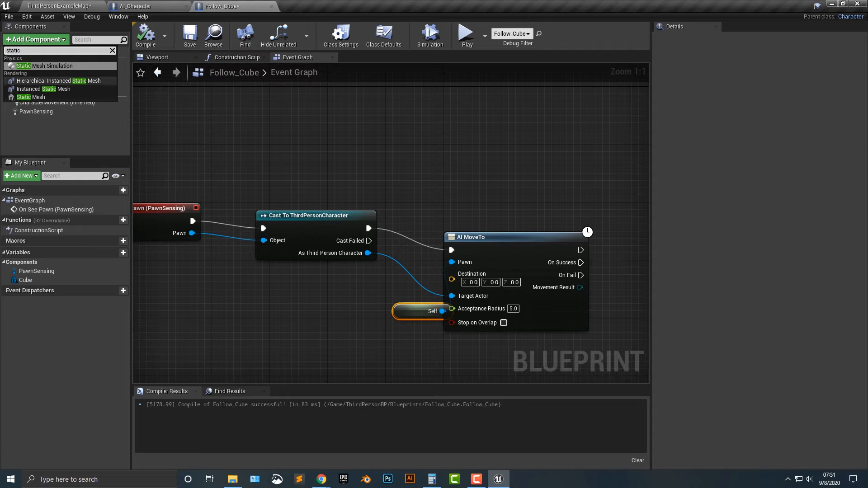
{"action": "left_click", "coordinate": [30, 96]}
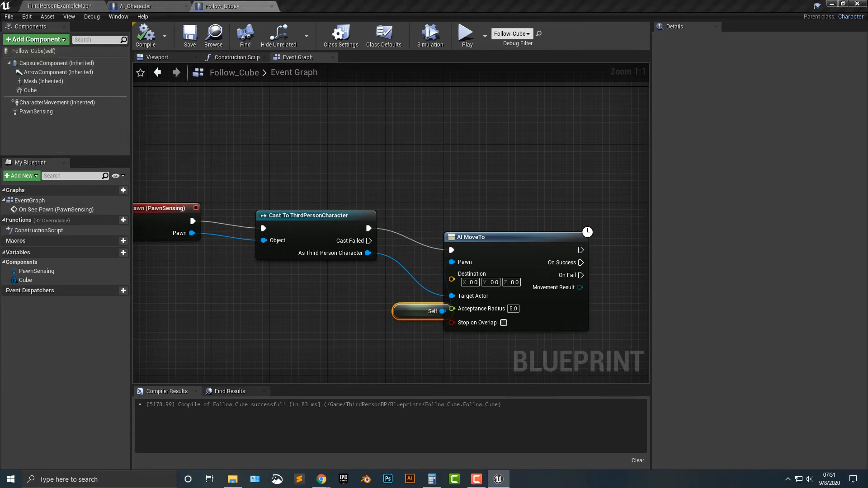
{"action": "left_click", "coordinate": [30, 90]}
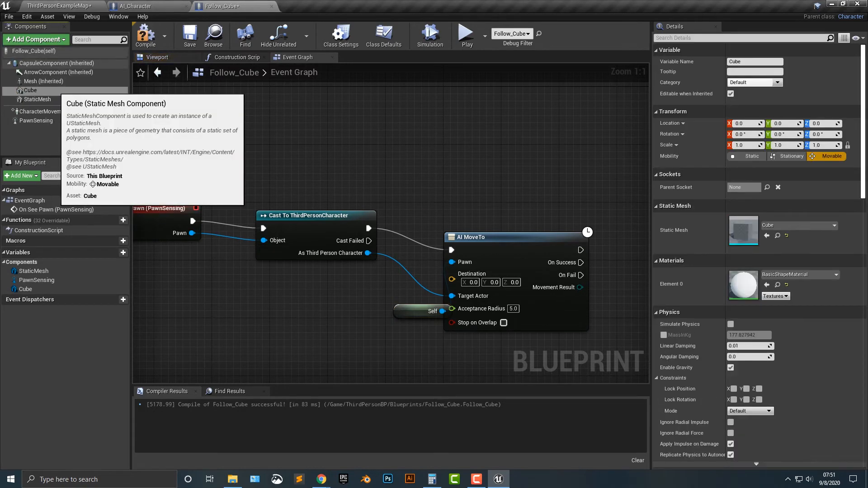
{"action": "key", "text": "Delete"}
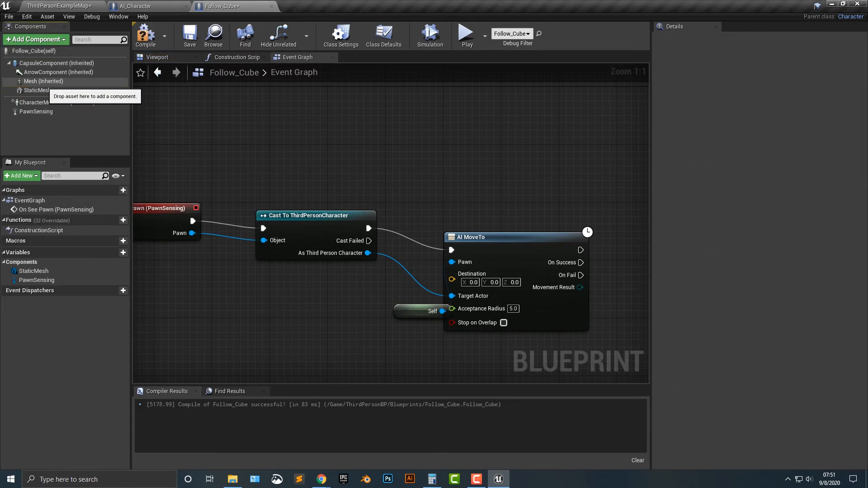
{"action": "left_click", "coordinate": [43, 90]}
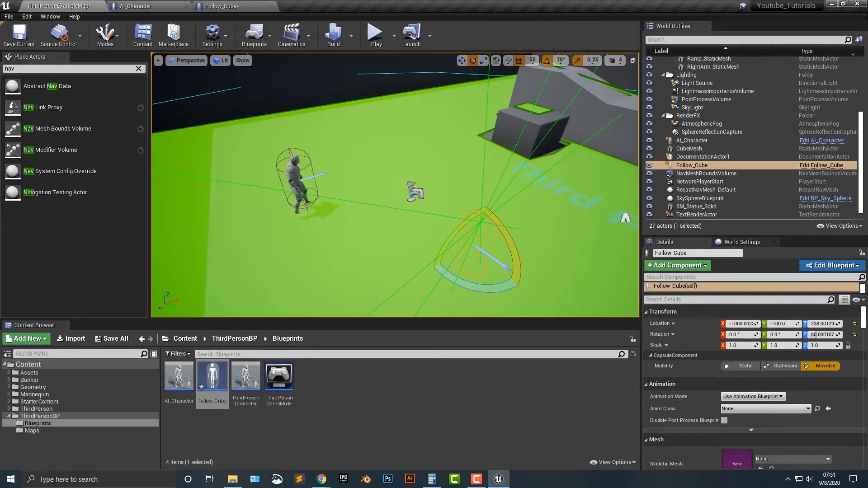
{"action": "scroll", "coordinate": [813, 334], "scroll_direction": "down", "scroll_amount": 3}
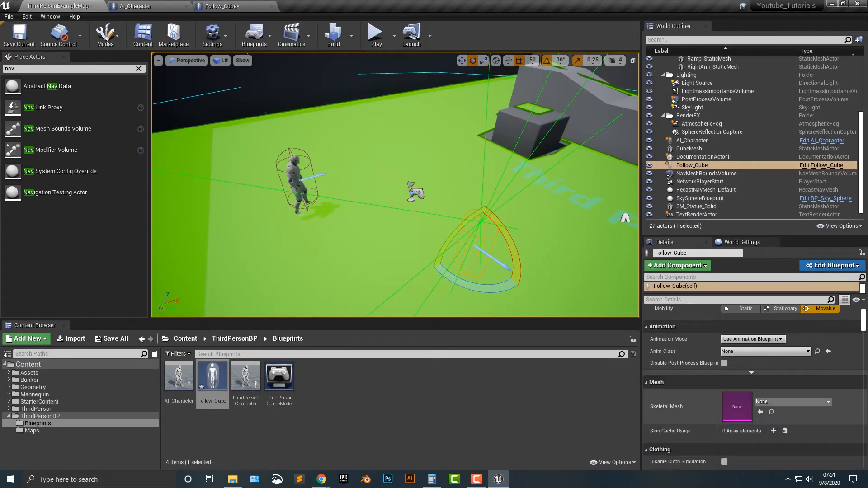
{"action": "left_click", "coordinate": [793, 401]}
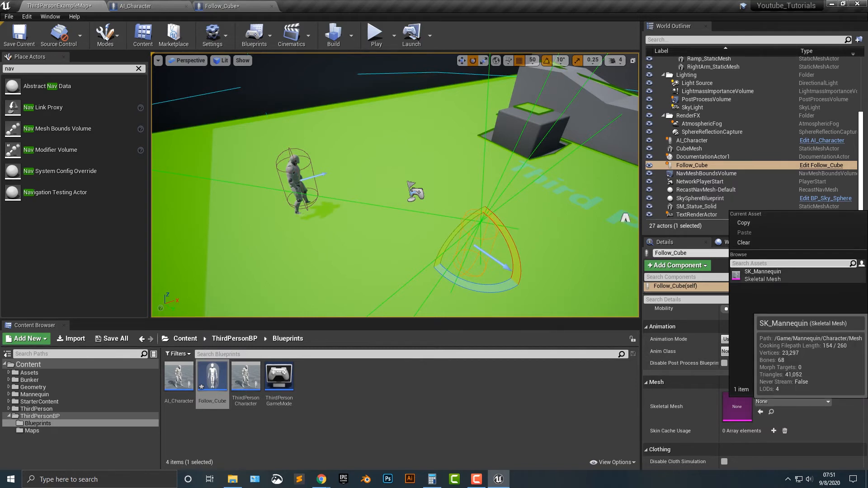
{"action": "type", "text": "a"}
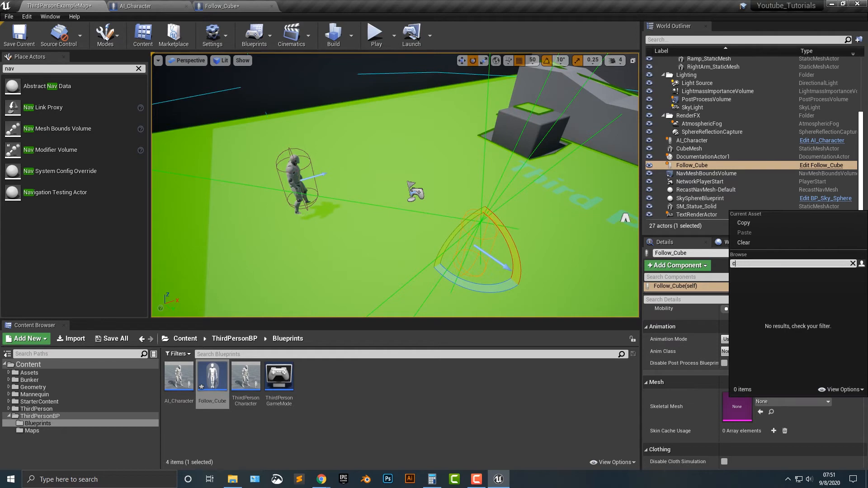
{"action": "key", "text": "BackSpace"}
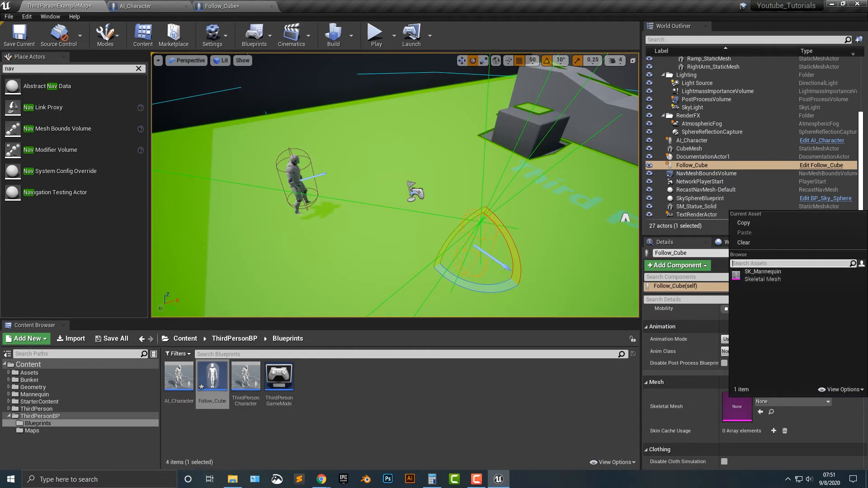
Add a Cube component back to the Follow_Cube blueprint and delete its StaticMesh component.
{"action": "left_click", "coordinate": [222, 7]}
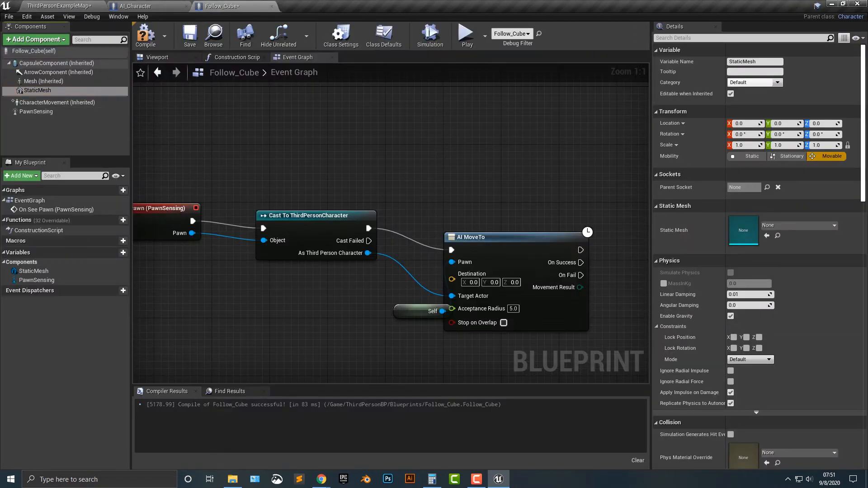
{"action": "left_click", "coordinate": [36, 40]}
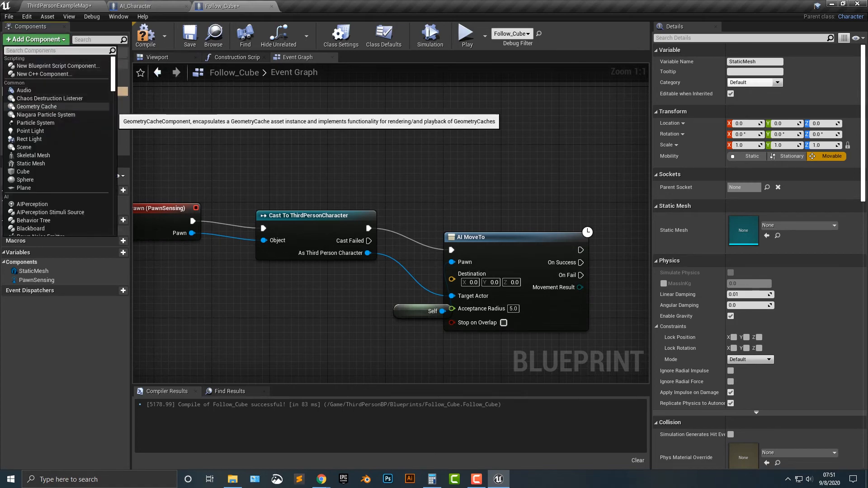
{"action": "left_click", "coordinate": [23, 171]}
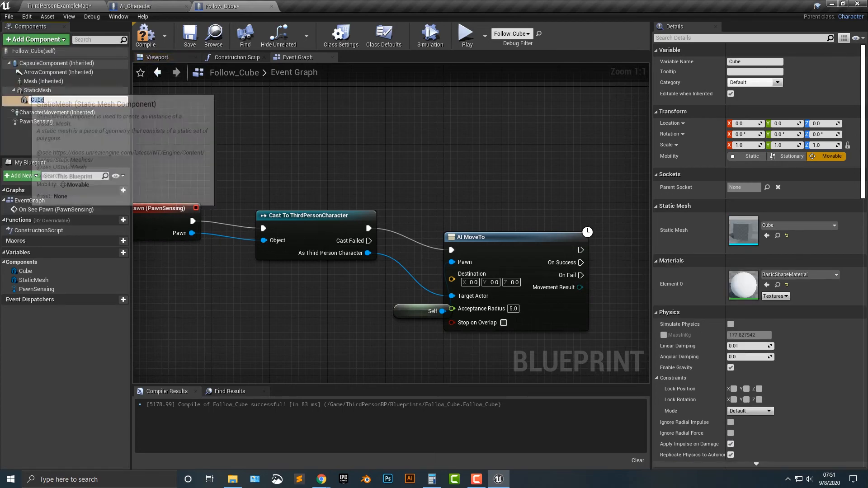
{"action": "left_click", "coordinate": [27, 91]}
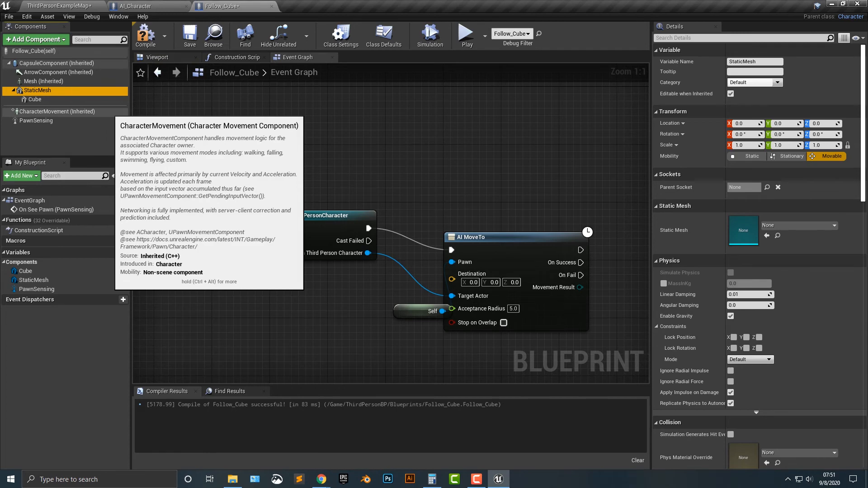
{"action": "key", "text": "Delete"}
Rotate Follow_Cube in the level to inspect the direction and width of its pawn-sensing vision cone.
{"action": "left_click", "coordinate": [145, 6]}
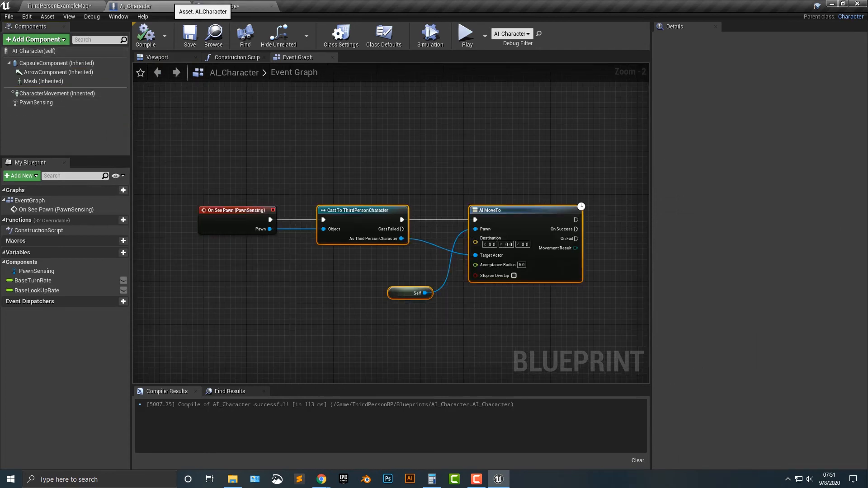
{"action": "left_click", "coordinate": [58, 6]}
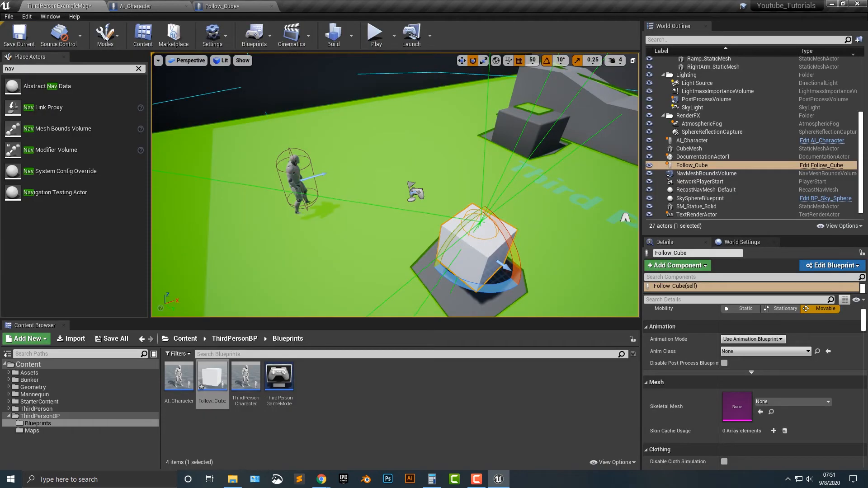
{"action": "left_click_drag", "start_coordinate": [480, 289], "coordinate": [378, 266]}
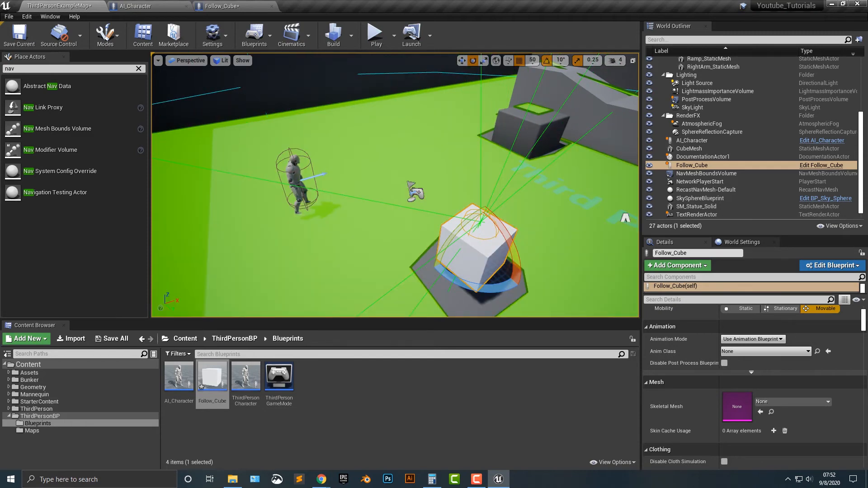
Set Follow_Cube's PawnSensing Peripheral Vision Angle to about 61.1 and rotate the cube in the level to check the vision cone.
{"action": "left_click", "coordinate": [222, 6]}
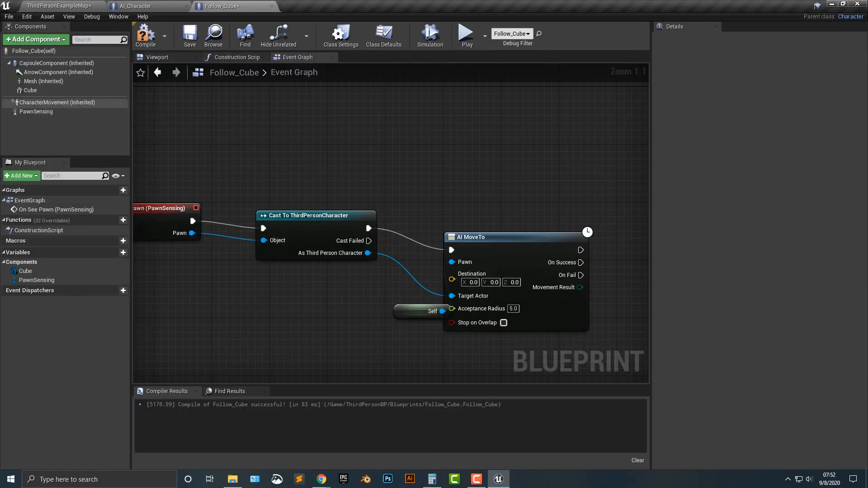
{"action": "left_click", "coordinate": [36, 111]}
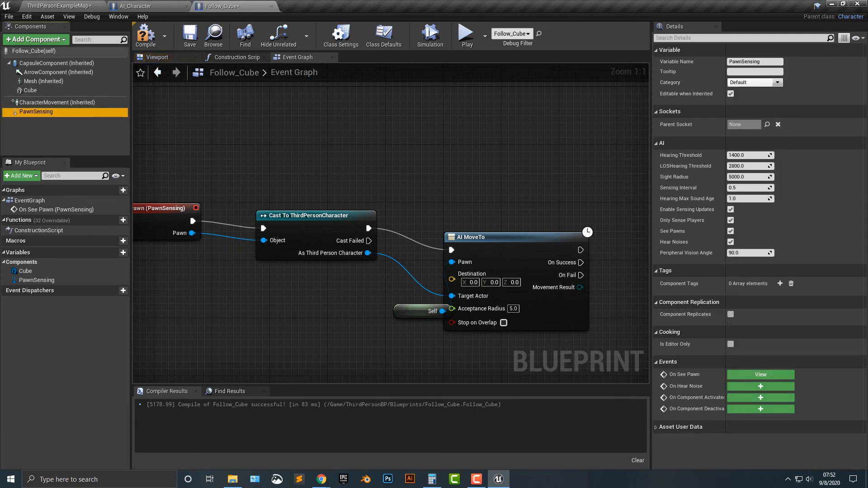
{"action": "left_click_drag", "start_coordinate": [761, 253], "coordinate": [751, 253]}
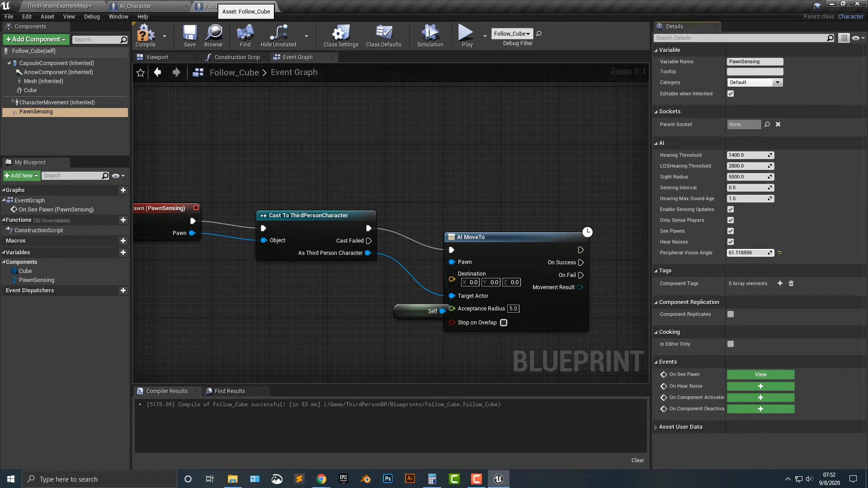
{"action": "left_click", "coordinate": [59, 6]}
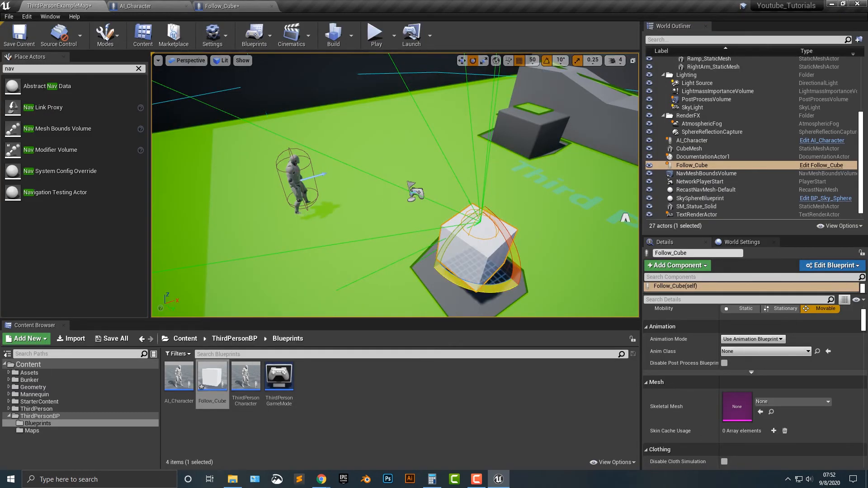
{"action": "left_click_drag", "start_coordinate": [480, 290], "coordinate": [402, 278]}
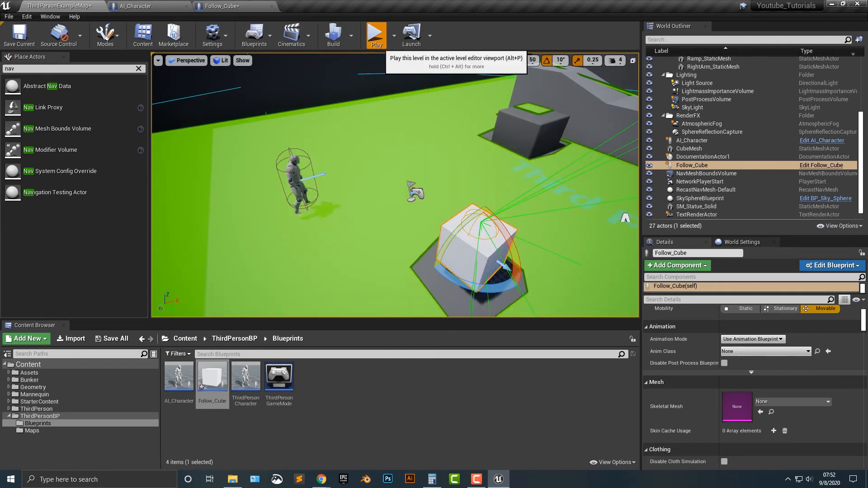
Play-test whether the cube follows by running and jumping the character across the floor, ramp and raised blocks, and end the session.
{"action": "left_click", "coordinate": [374, 32]}
{"action": "left_click", "coordinate": [395, 185]}
{"action": "key", "text": "w"}
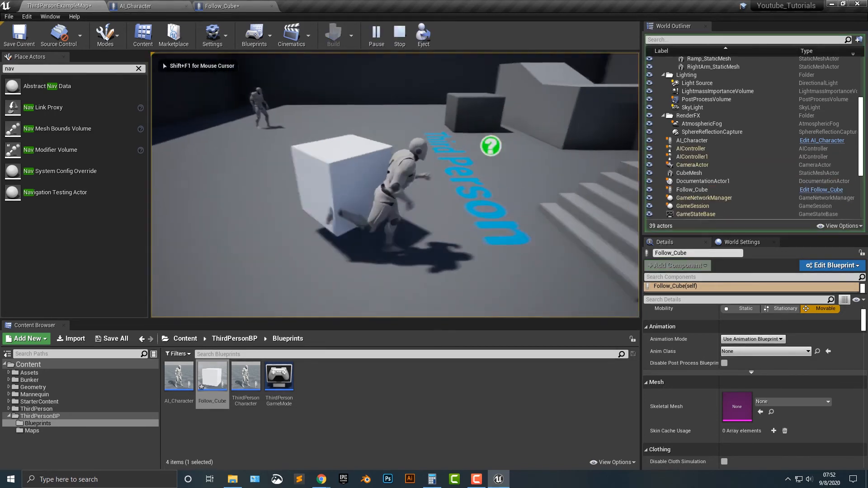
{"action": "key", "text": "w"}
{"action": "key", "text": "space"}
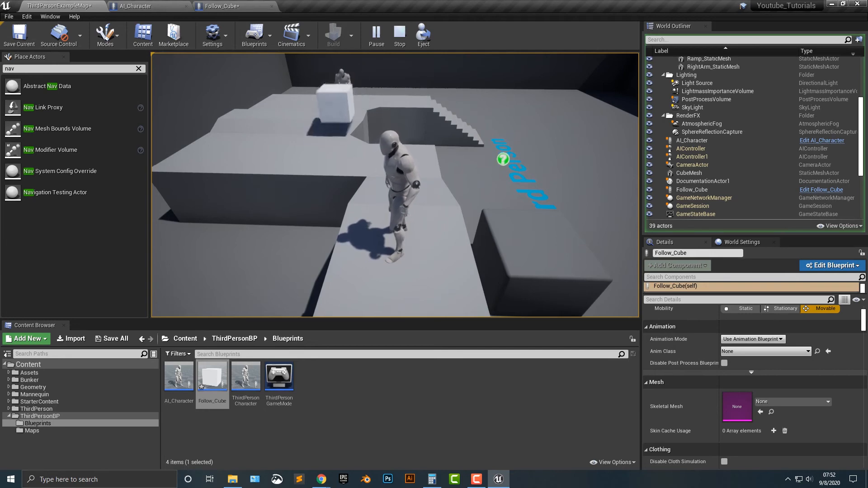
{"action": "key", "text": "w"}
{"action": "key", "text": "space"}
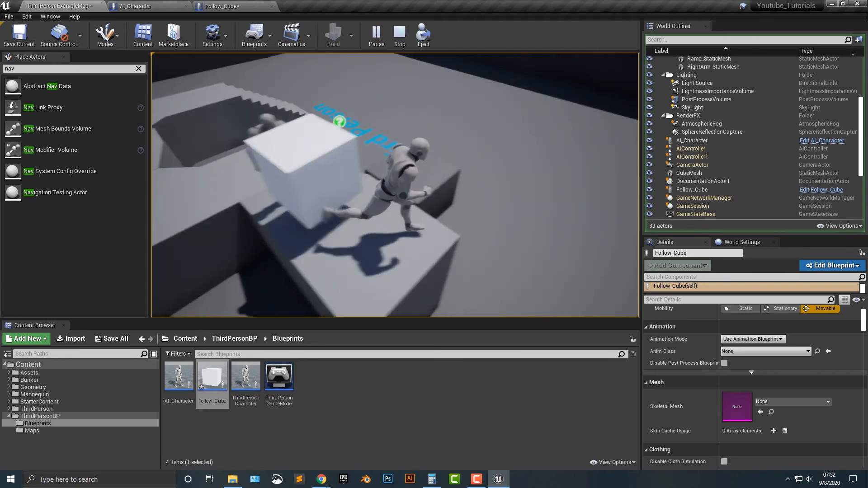
{"action": "key", "text": "Escape"}
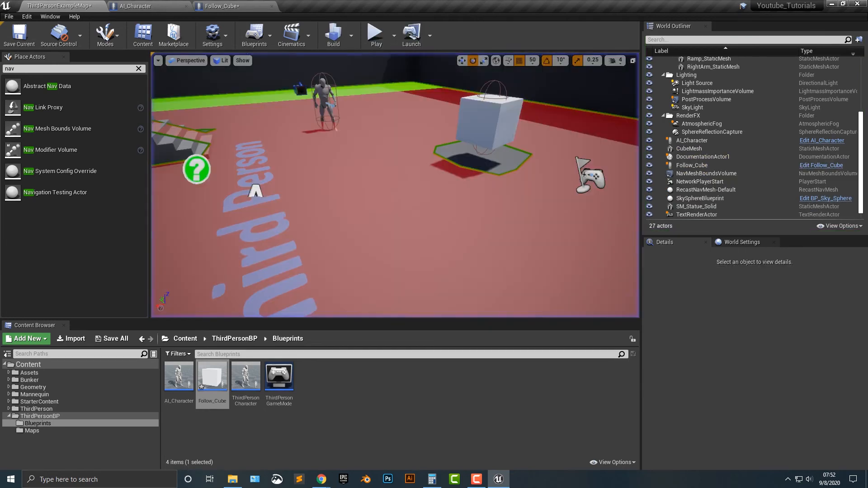